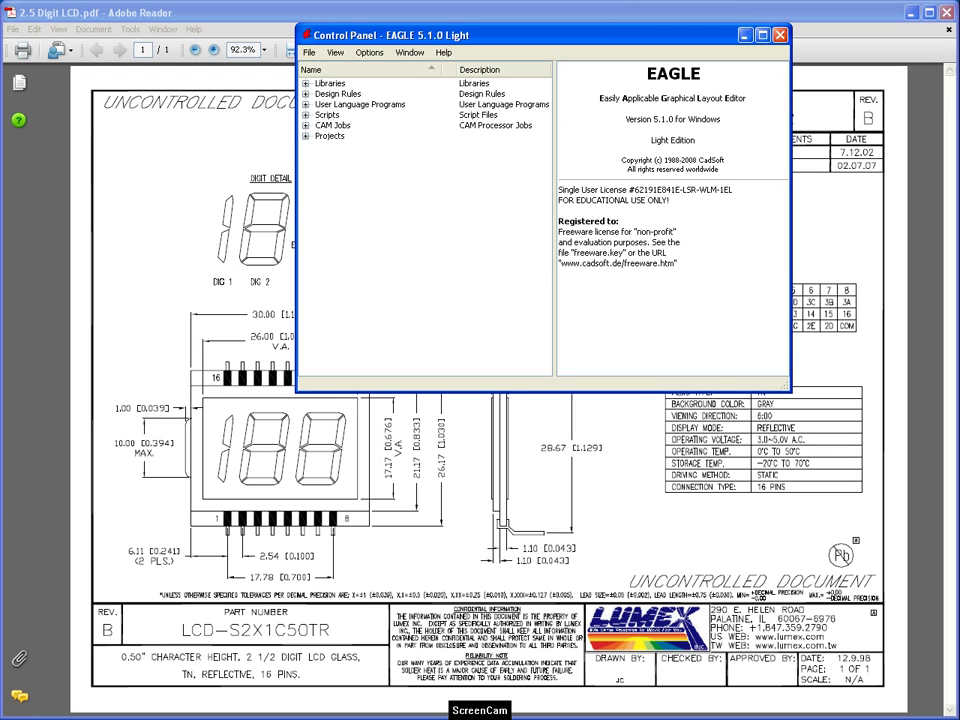
Create a new, empty untitled.lbr library from the Control Panel's File > New menu
{"action": "left_click", "coordinate": [314, 54]}
{"action": "mouse_move", "coordinate": [325, 70]}
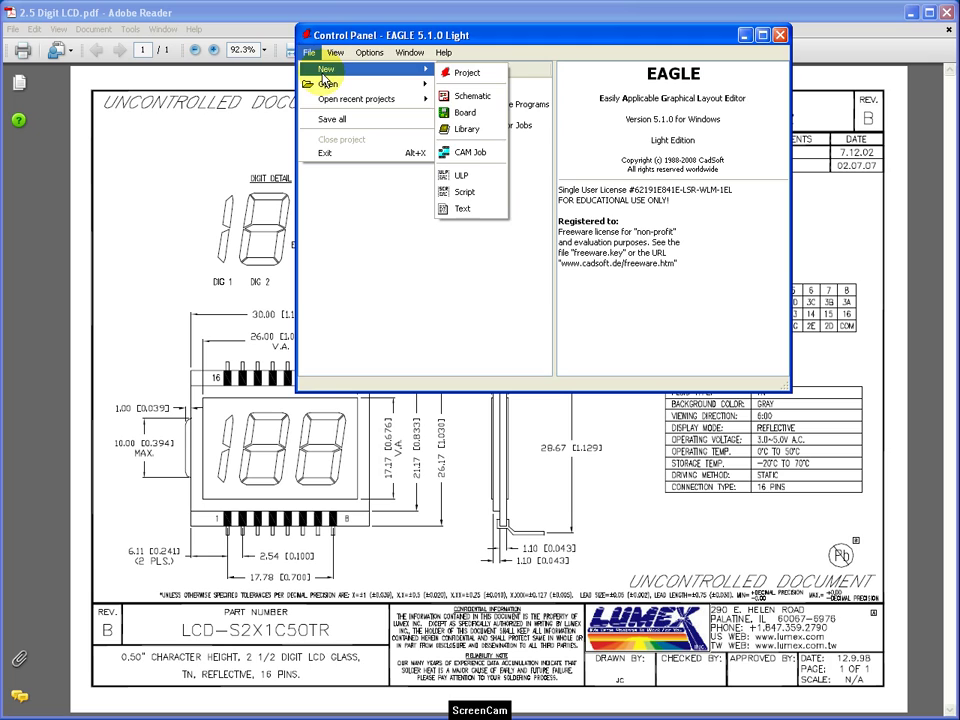
{"action": "left_click", "coordinate": [482, 132]}
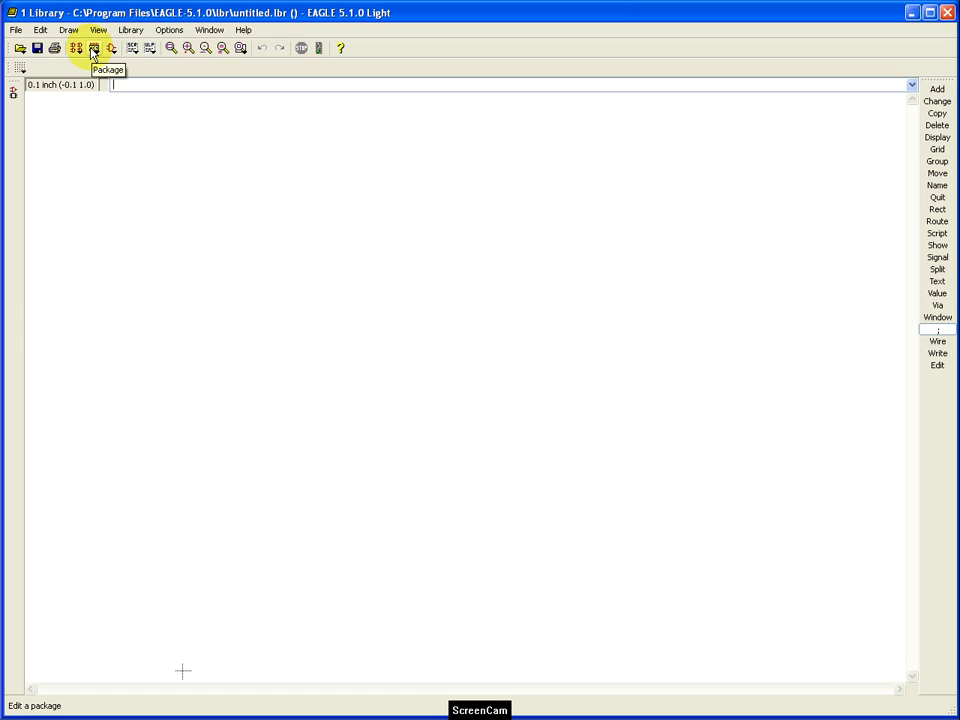
Add a package named 2.5_DIG_LCD to the library and confirm its creation
{"action": "left_click", "coordinate": [92, 48]}
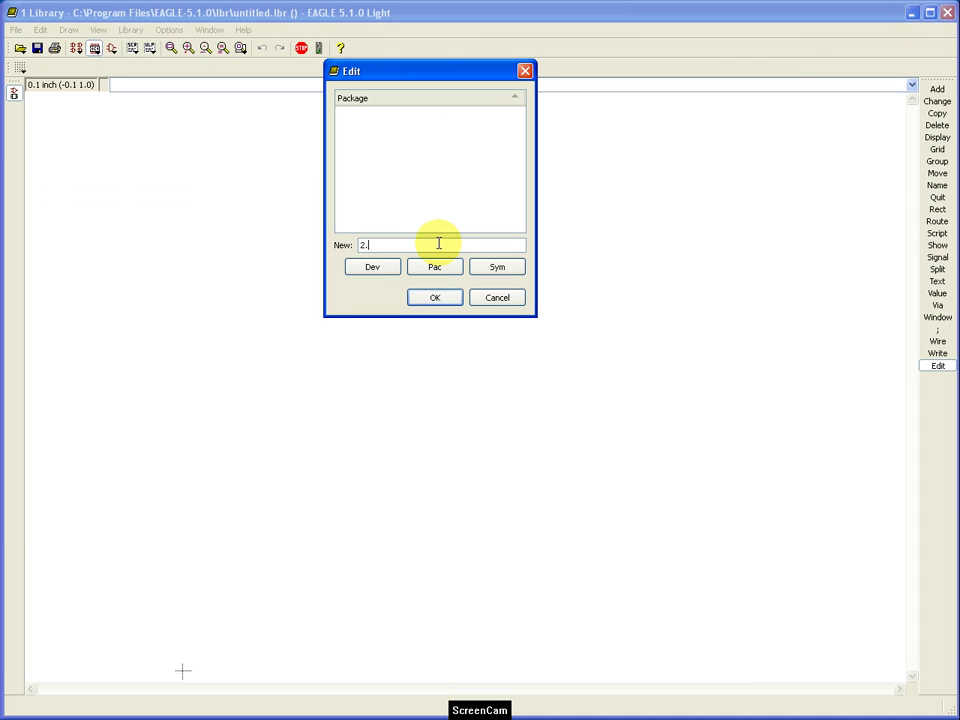
{"action": "type", "text": "5_DIG_LCD"}
{"action": "left_click", "coordinate": [446, 298]}
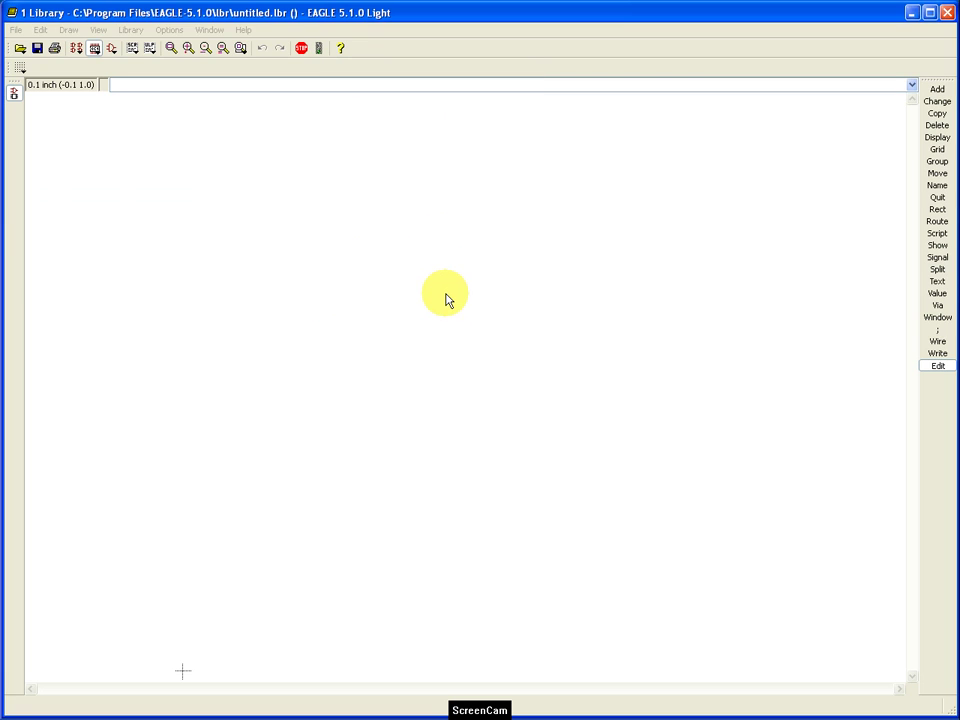
{"action": "left_click", "coordinate": [418, 331]}
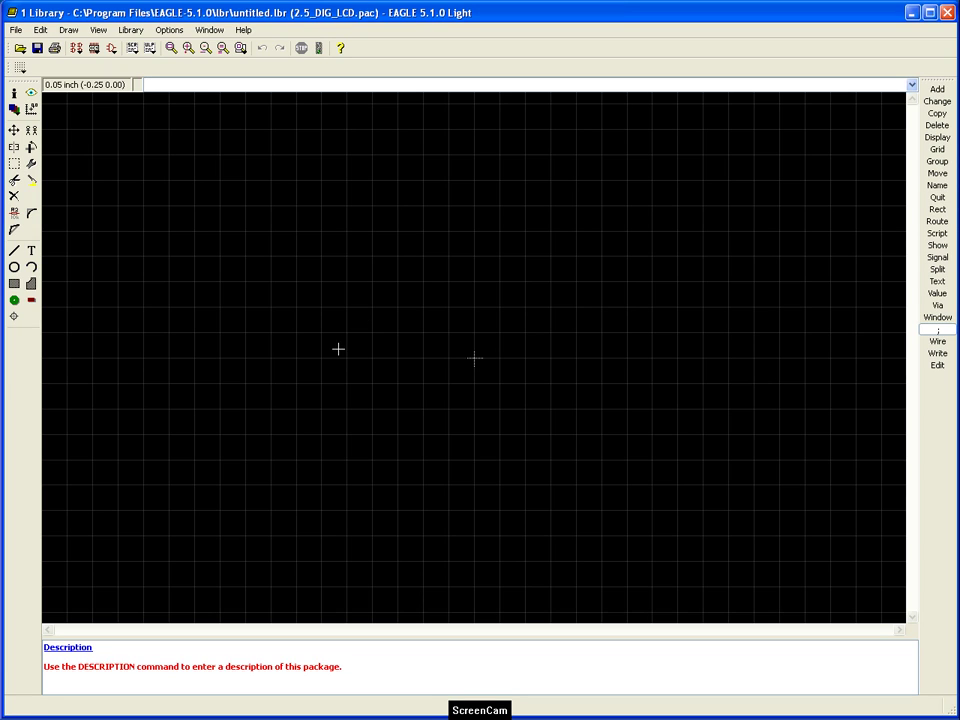
{"action": "key", "text": "alt+0"}
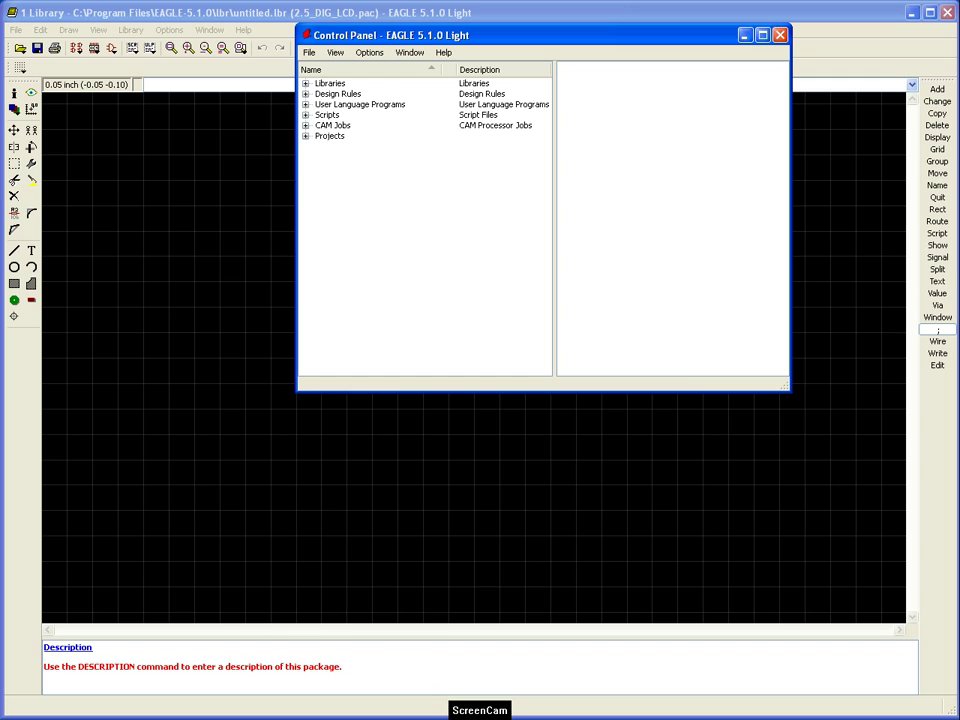
Switch to the LCD-S2X1C50TR datasheet to read its 30.00 body width and 2.54 pin pitch
{"action": "key", "text": "alt+Tab"}
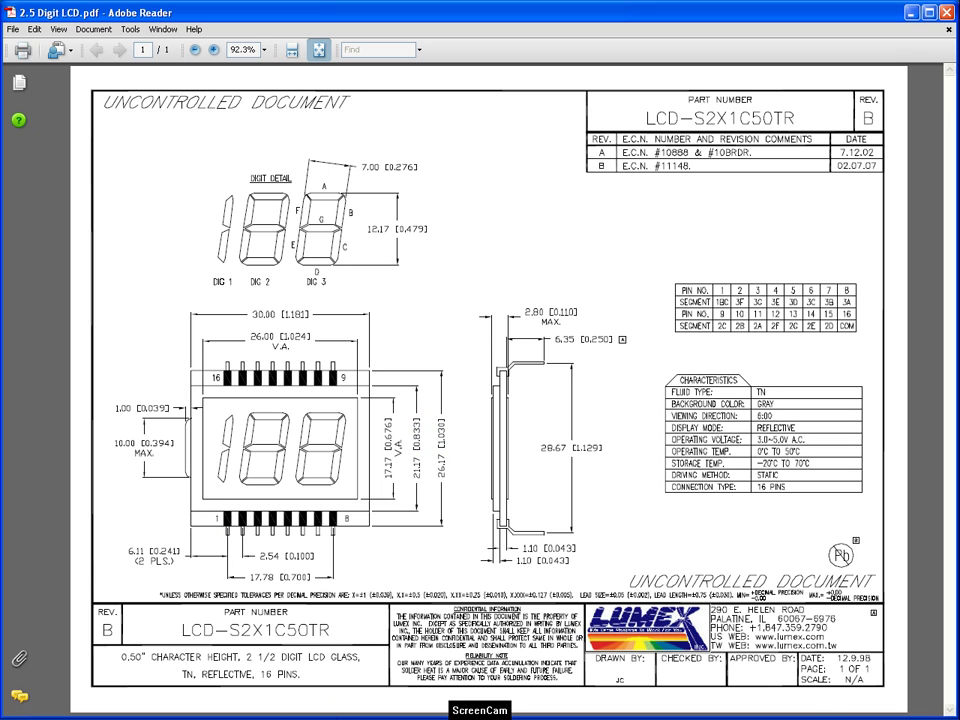
Back in the package editor, set the grid unit to mm and its size to 0.01
{"action": "key", "text": "alt+Tab"}
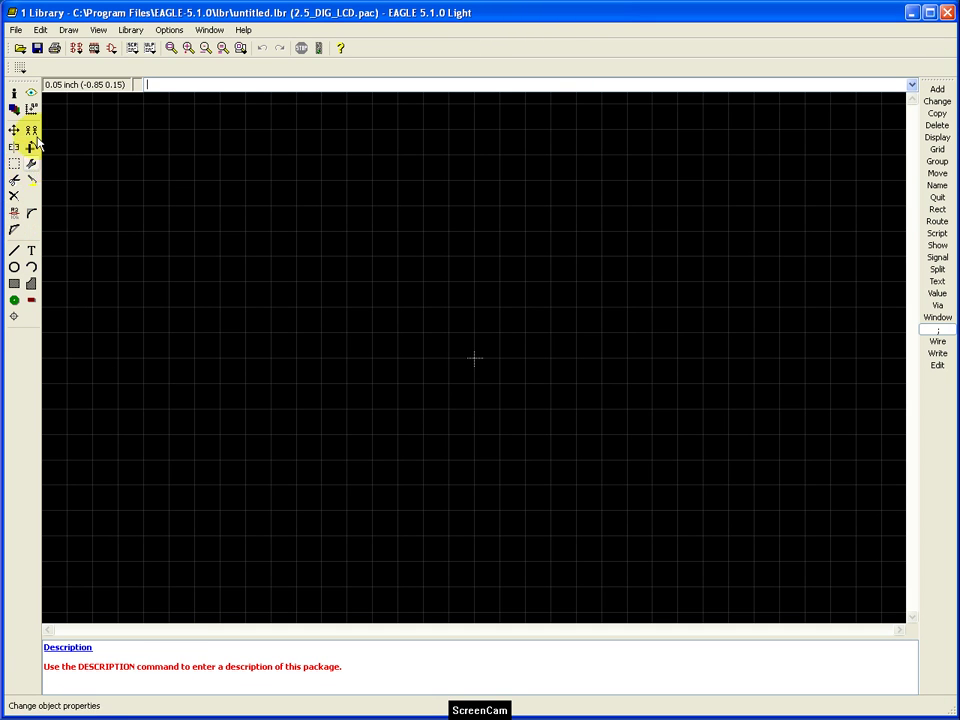
{"action": "left_click", "coordinate": [19, 70]}
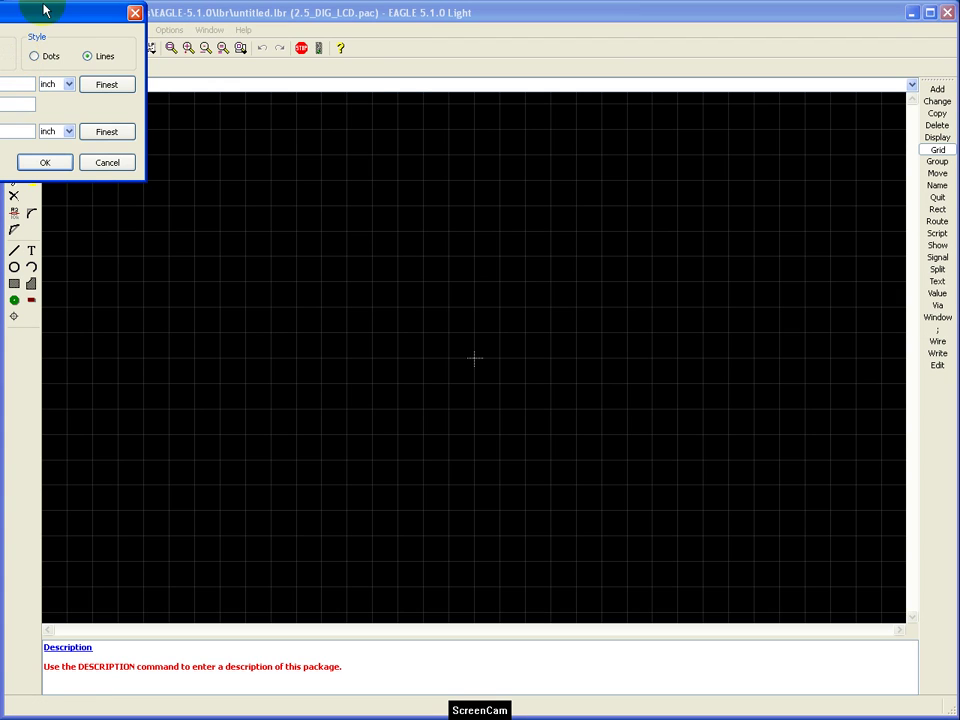
{"action": "left_click_drag", "start_coordinate": [43, 6], "coordinate": [336, 74]}
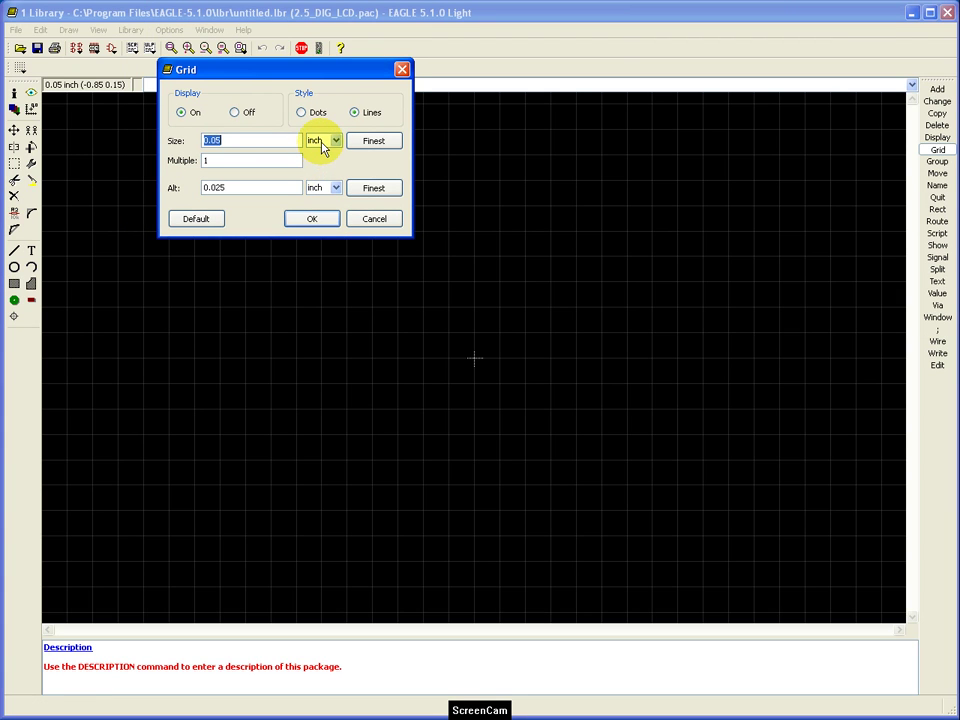
{"action": "left_click", "coordinate": [318, 141]}
{"action": "left_click", "coordinate": [314, 163]}
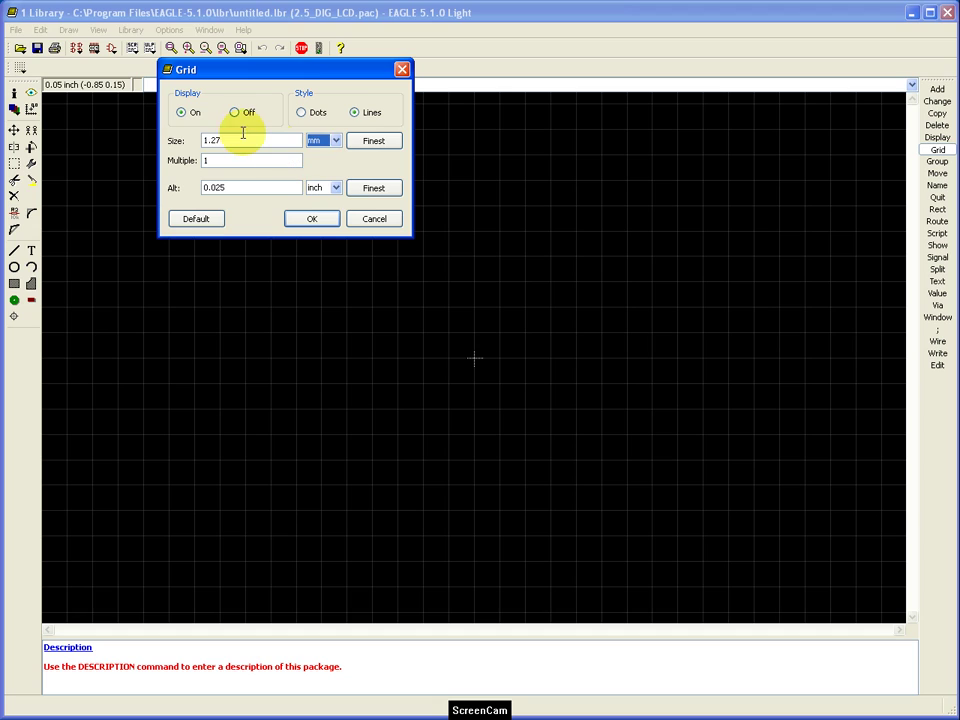
{"action": "left_click_drag", "start_coordinate": [242, 133], "coordinate": [176, 133]}
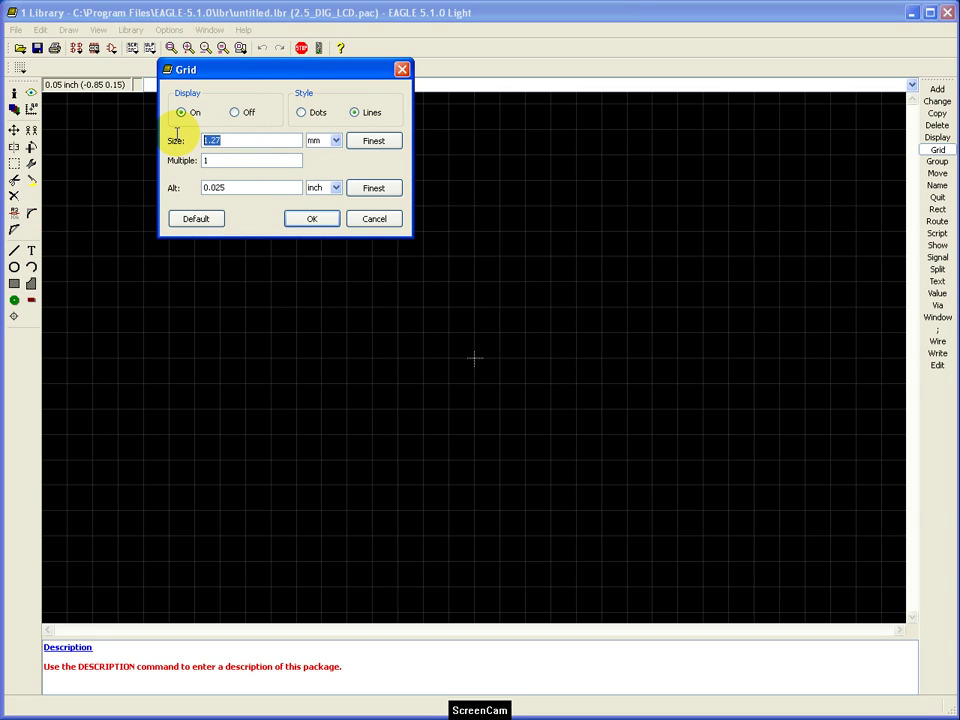
{"action": "type", "text": "0.05"}
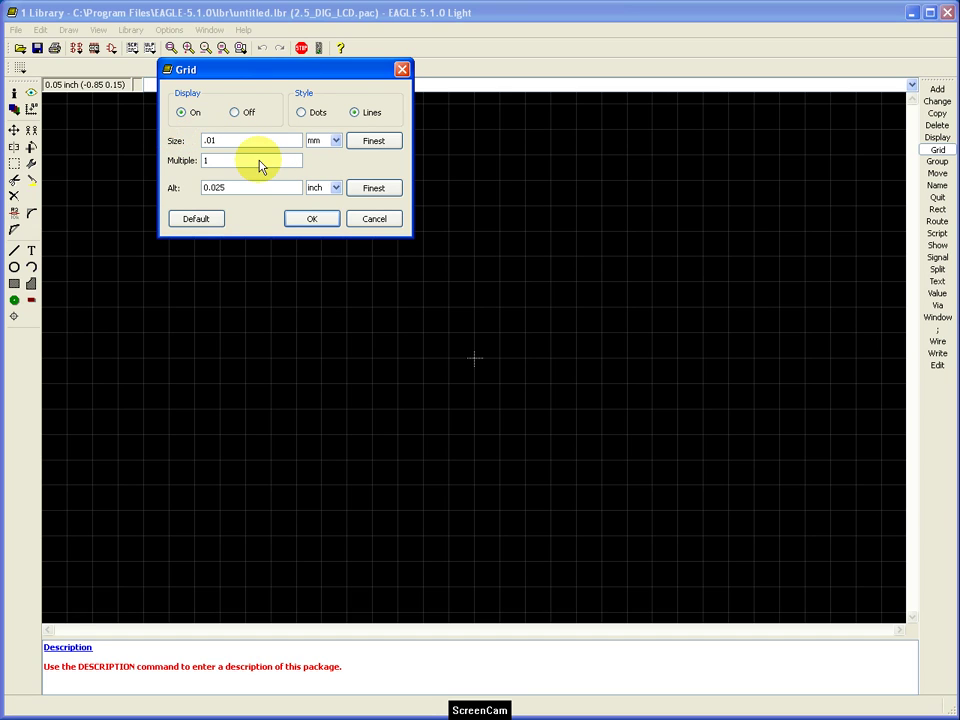
{"action": "left_click", "coordinate": [314, 219]}
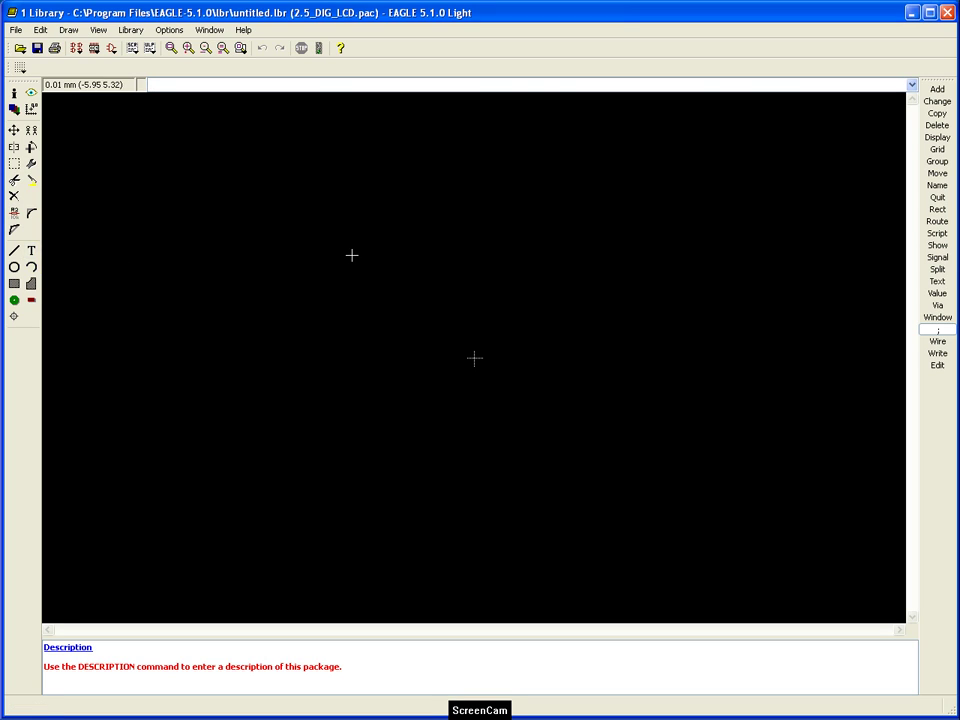
Draw the body outline with WIRE (0 0) (30 0) (30 26.17) (0 26.17) (0 0)
{"action": "left_click", "coordinate": [16, 251]}
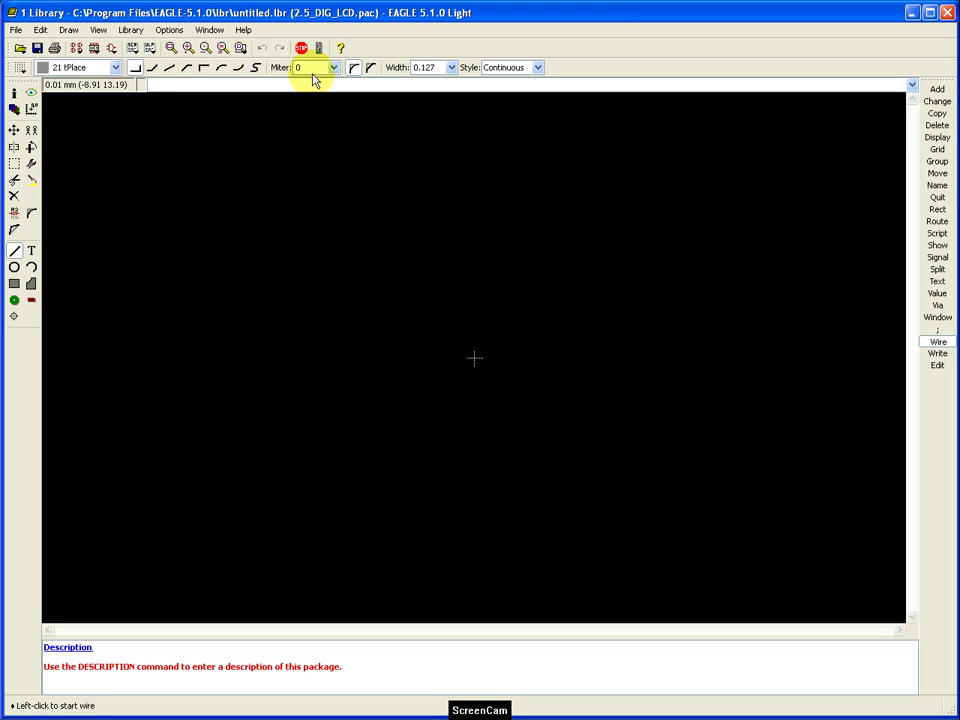
{"action": "type", "text": "WIRE (0 0"}
{"action": "type", "text": ") (30 0) (30 26.17) ("}
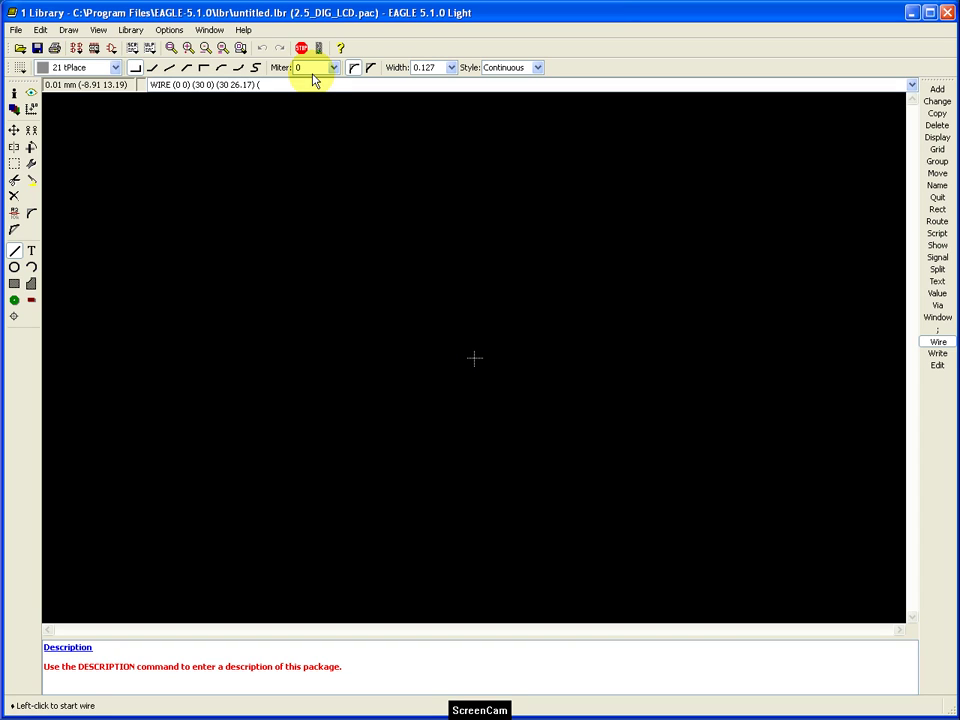
{"action": "type", "text": "0 26.17) (0 0"}
{"action": "type", "text": ")"}
{"action": "key", "text": "Return"}
{"action": "scroll", "coordinate": [375, 538], "scroll_direction": "down", "scroll_amount": 3}
{"action": "scroll", "coordinate": [660, 305], "scroll_direction": "up", "scroll_amount": 1}
{"action": "scroll", "coordinate": [645, 318], "scroll_direction": "up", "scroll_amount": 2}
{"action": "scroll", "coordinate": [459, 354], "scroll_direction": "down", "scroll_amount": 2}
{"action": "scroll", "coordinate": [460, 358], "scroll_direction": "up", "scroll_amount": 1}
{"action": "scroll", "coordinate": [459, 361], "scroll_direction": "up", "scroll_amount": 1}
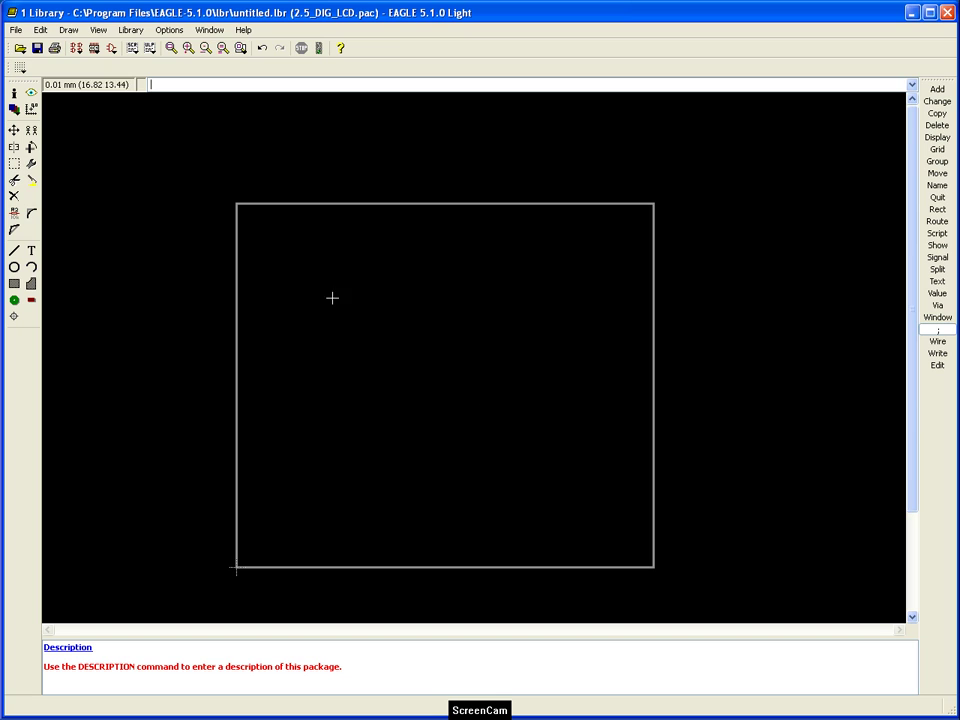
Switch back to the datasheet to check the pin row's 6.11 mm offset and 2.54 mm pitch
{"action": "key", "text": "alt+0"}
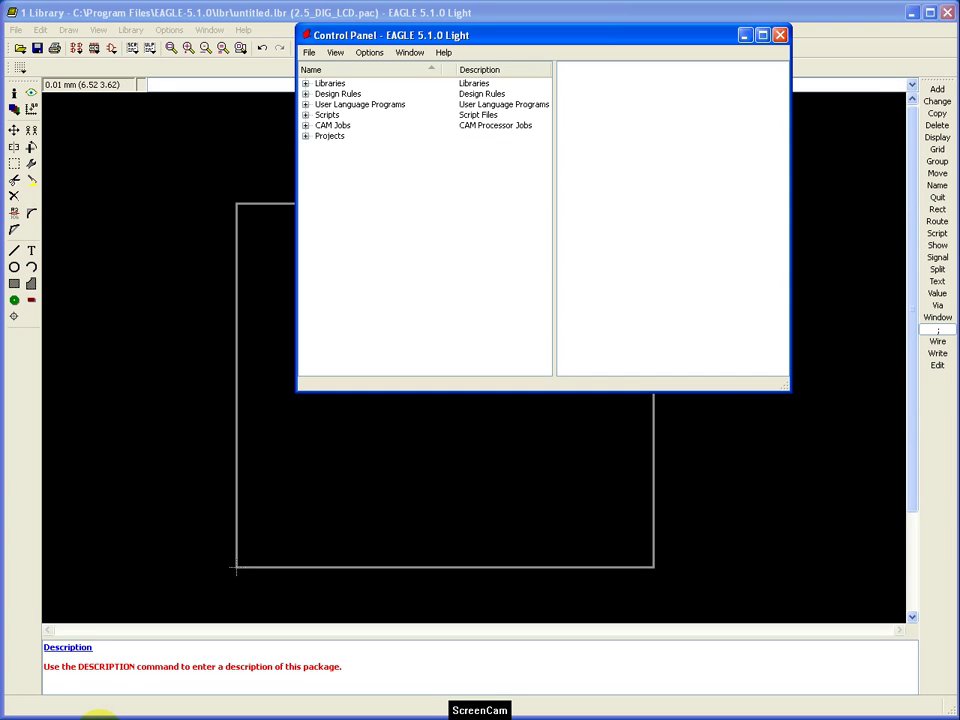
{"action": "key", "text": "alt+Tab"}
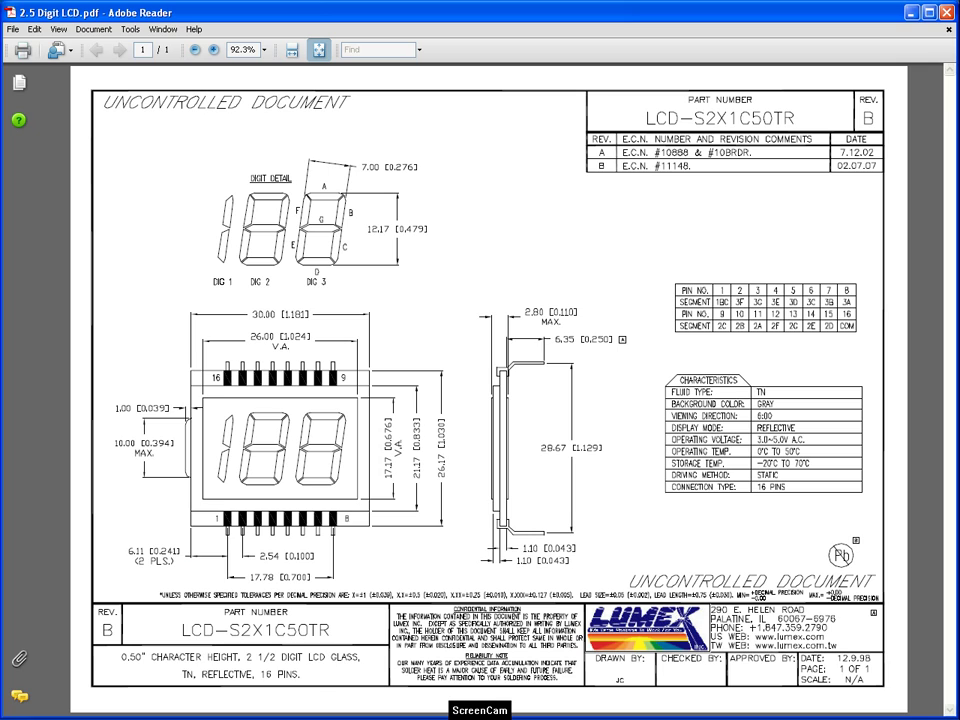
Select the Pad tool with a 0.8 mm drill and cross-check the datasheet pin layout
{"action": "key", "text": "alt+Tab"}
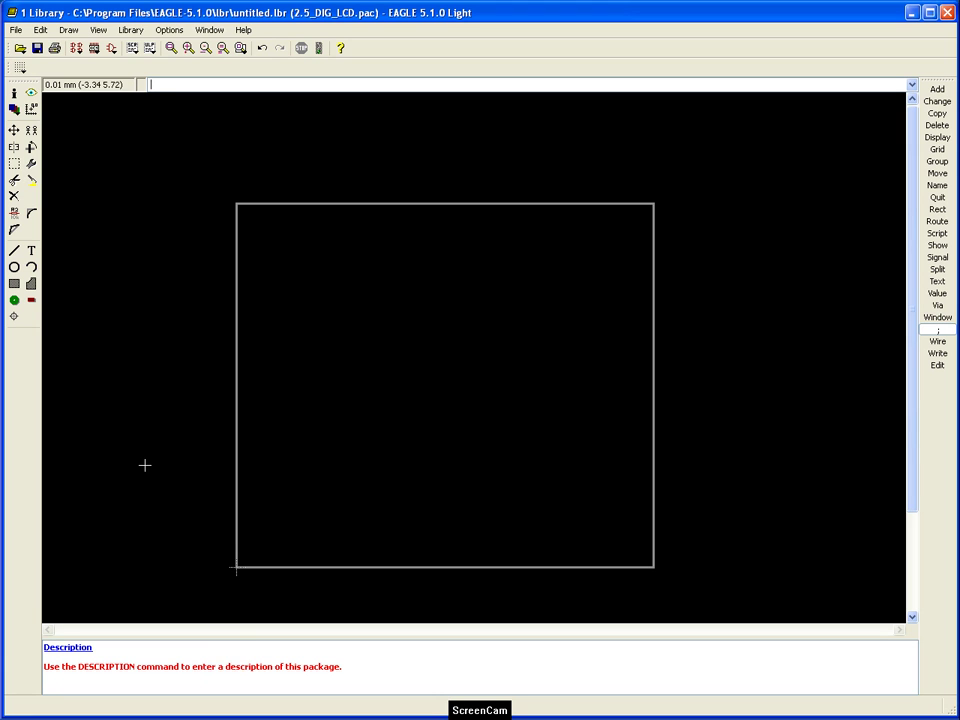
{"action": "left_click", "coordinate": [15, 301]}
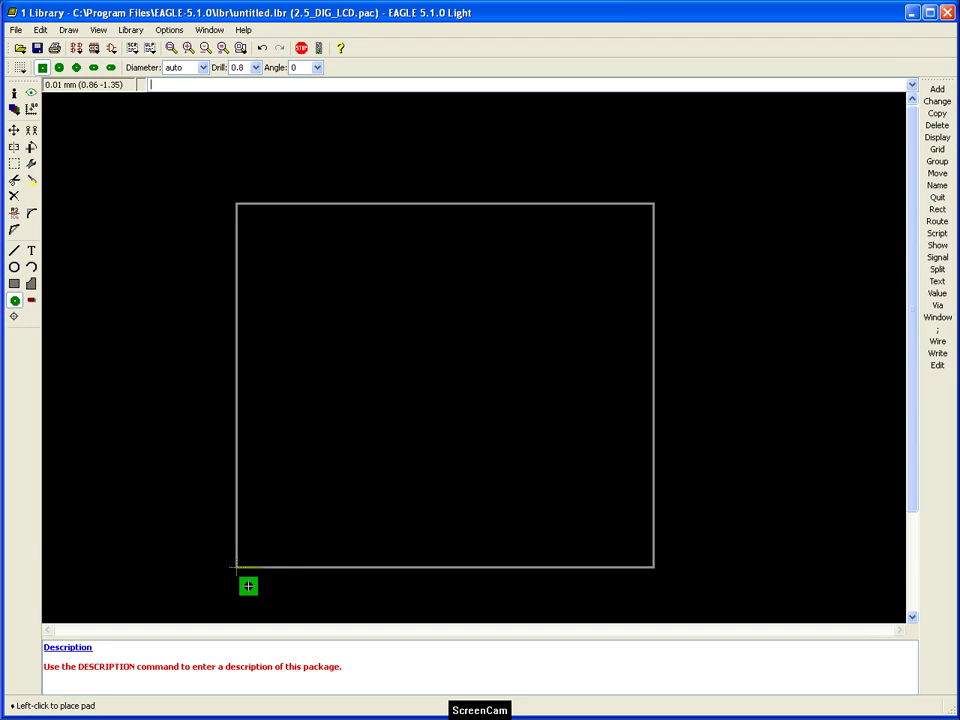
{"action": "scroll", "coordinate": [279, 456], "scroll_direction": "down", "scroll_amount": 2}
{"action": "scroll", "coordinate": [285, 581], "scroll_direction": "up", "scroll_amount": 1}
{"action": "scroll", "coordinate": [285, 555], "scroll_direction": "up", "scroll_amount": 4}
{"action": "scroll", "coordinate": [292, 516], "scroll_direction": "down", "scroll_amount": 1}
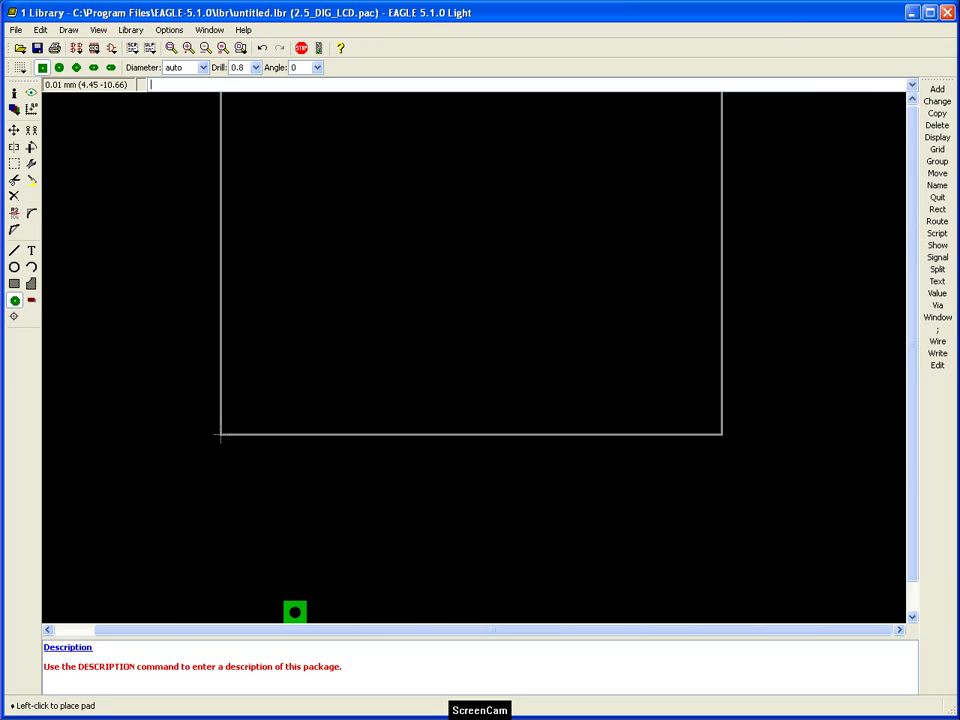
{"action": "key", "text": "alt+Tab"}
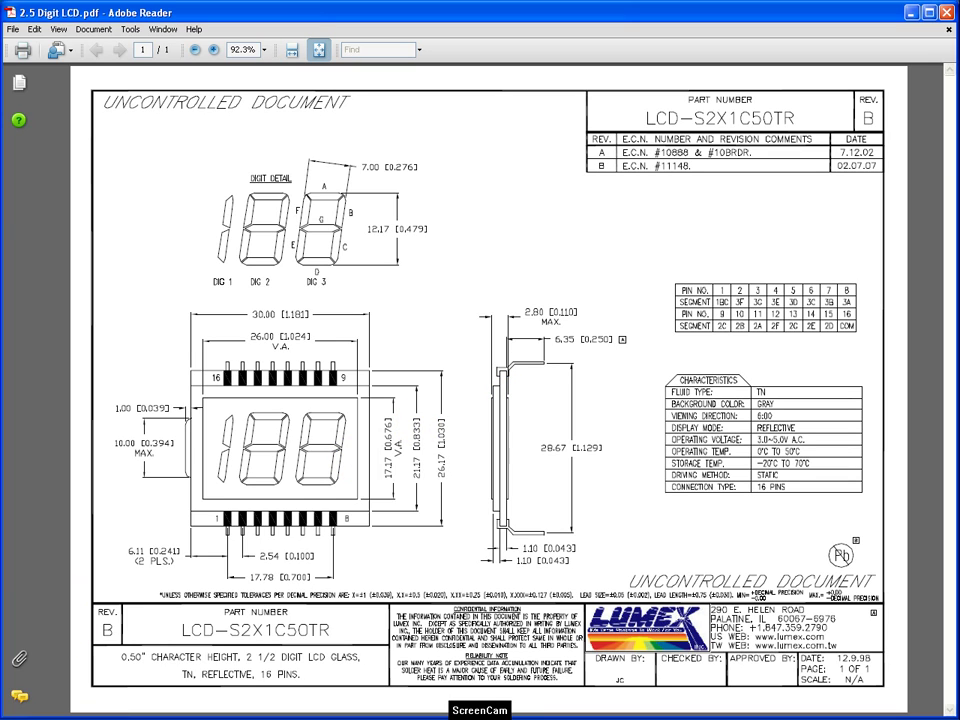
{"action": "key", "text": "alt+Tab"}
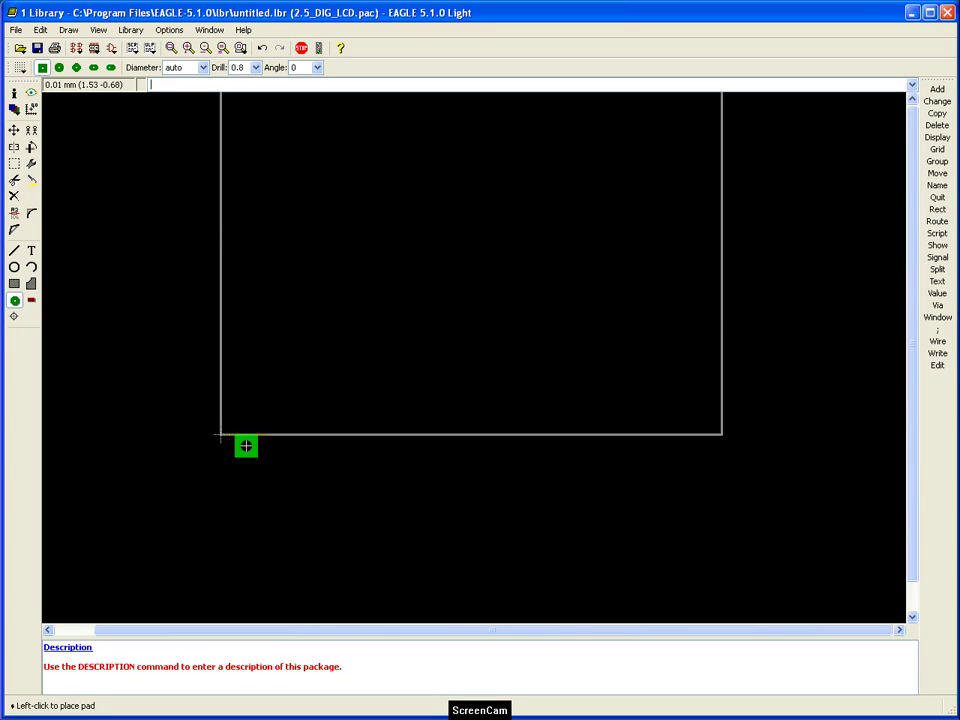
Zoom in and drop the first 0.8 mm pad just below the outline's bottom edge
{"action": "scroll", "coordinate": [276, 446], "scroll_direction": "up", "scroll_amount": 2}
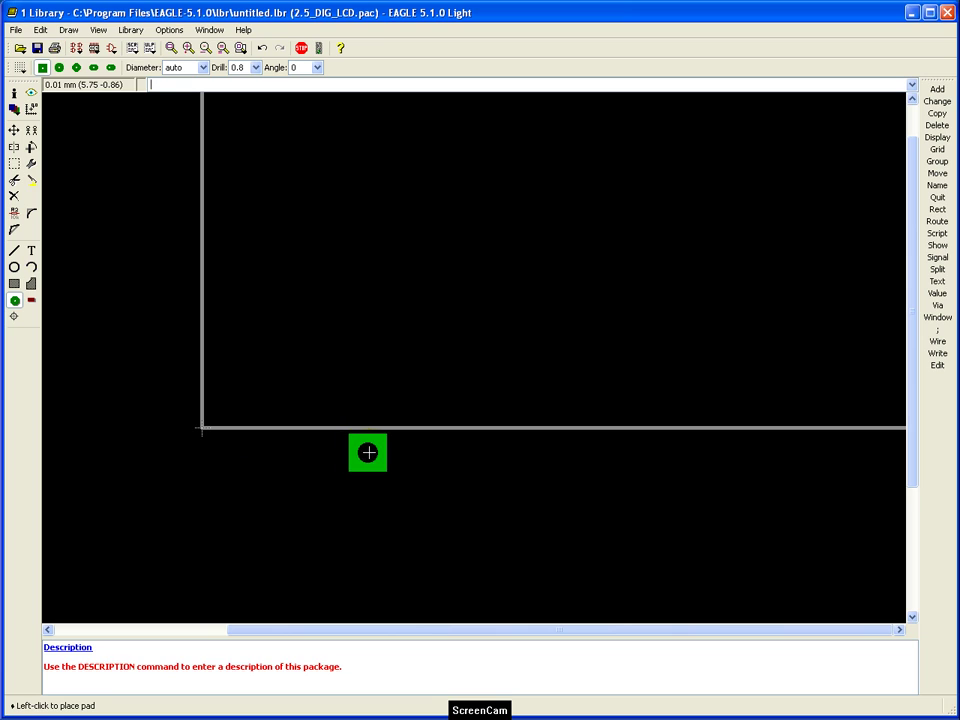
{"action": "scroll", "coordinate": [379, 453], "scroll_direction": "up", "scroll_amount": 1}
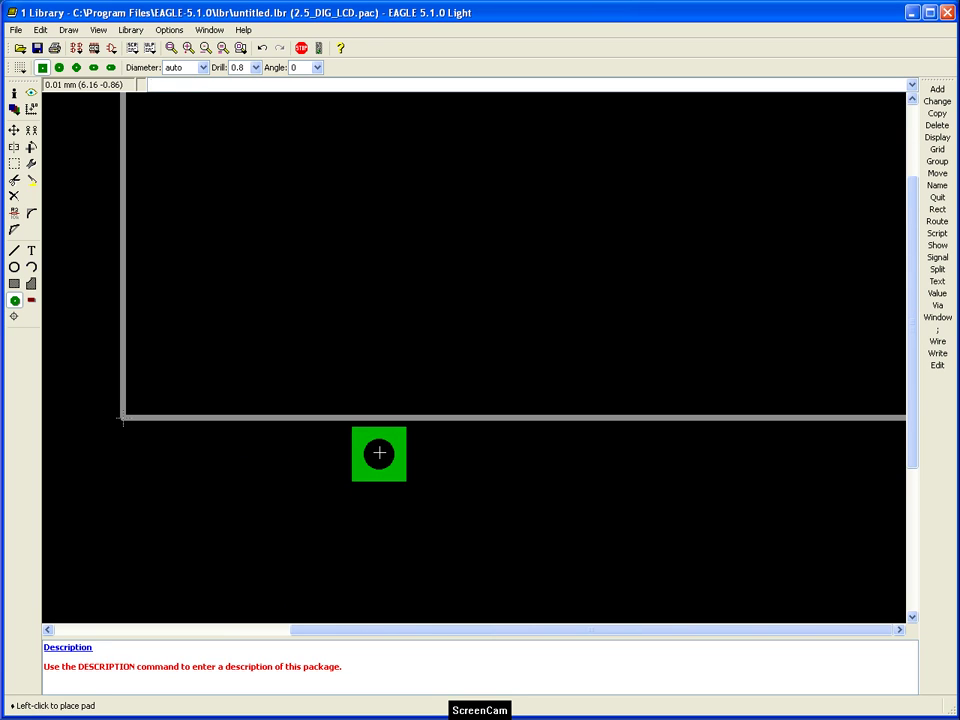
{"action": "scroll", "coordinate": [375, 476], "scroll_direction": "up", "scroll_amount": 2}
{"action": "scroll", "coordinate": [375, 475], "scroll_direction": "up", "scroll_amount": 1}
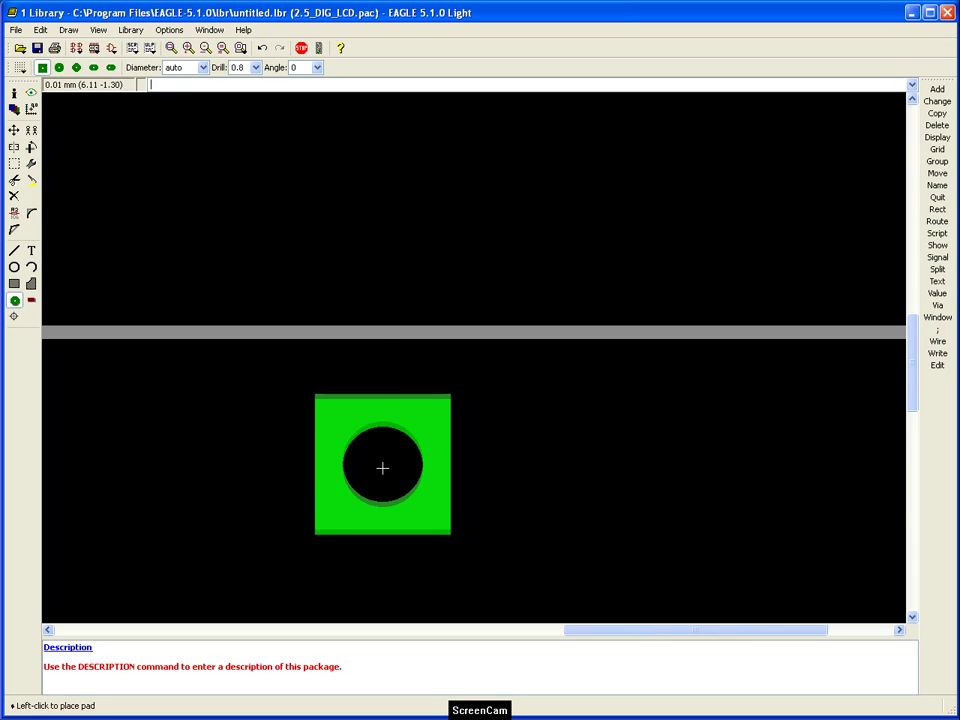
{"action": "left_click", "coordinate": [382, 461]}
{"action": "scroll", "coordinate": [318, 400], "scroll_direction": "down", "scroll_amount": 1}
{"action": "scroll", "coordinate": [268, 531], "scroll_direction": "down", "scroll_amount": 2}
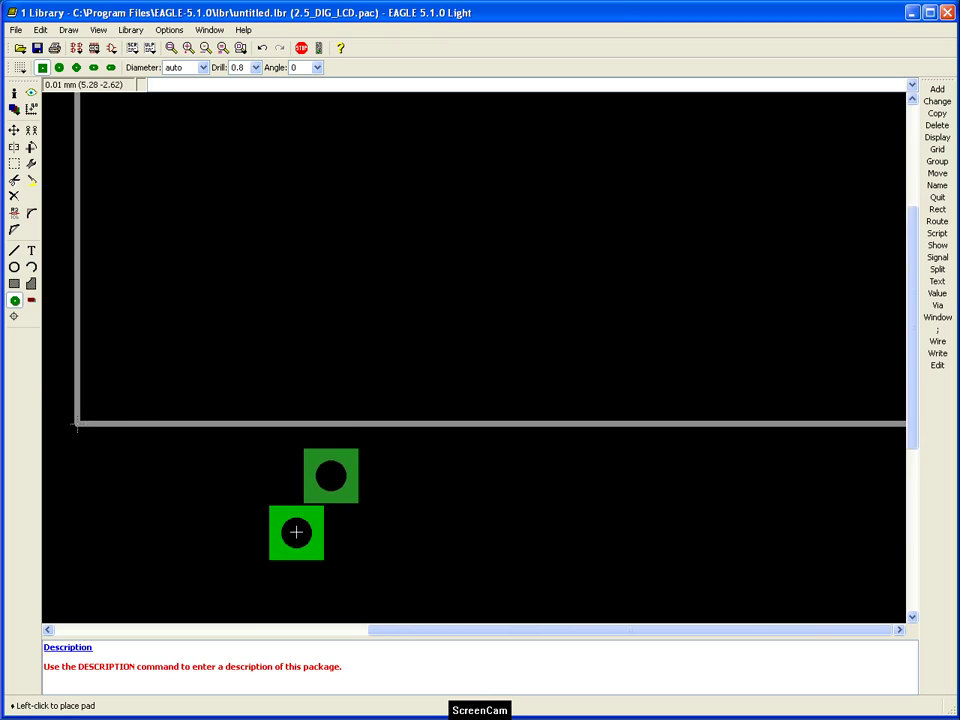
{"action": "scroll", "coordinate": [330, 525], "scroll_direction": "down", "scroll_amount": 2}
{"action": "scroll", "coordinate": [416, 515], "scroll_direction": "up", "scroll_amount": 2}
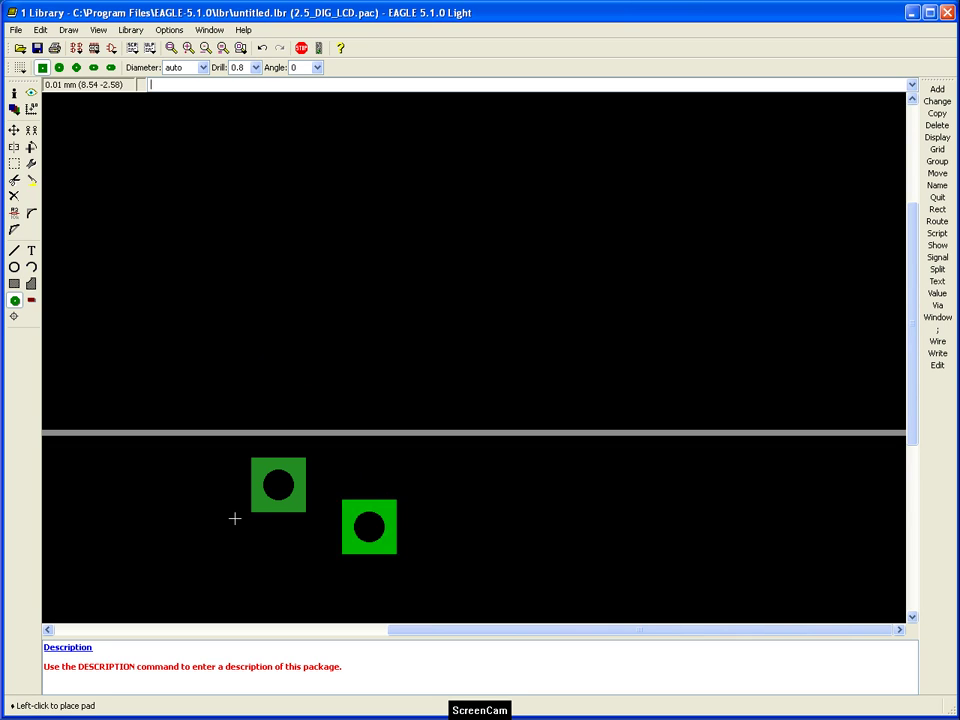
{"action": "key", "text": "alt+Tab"}
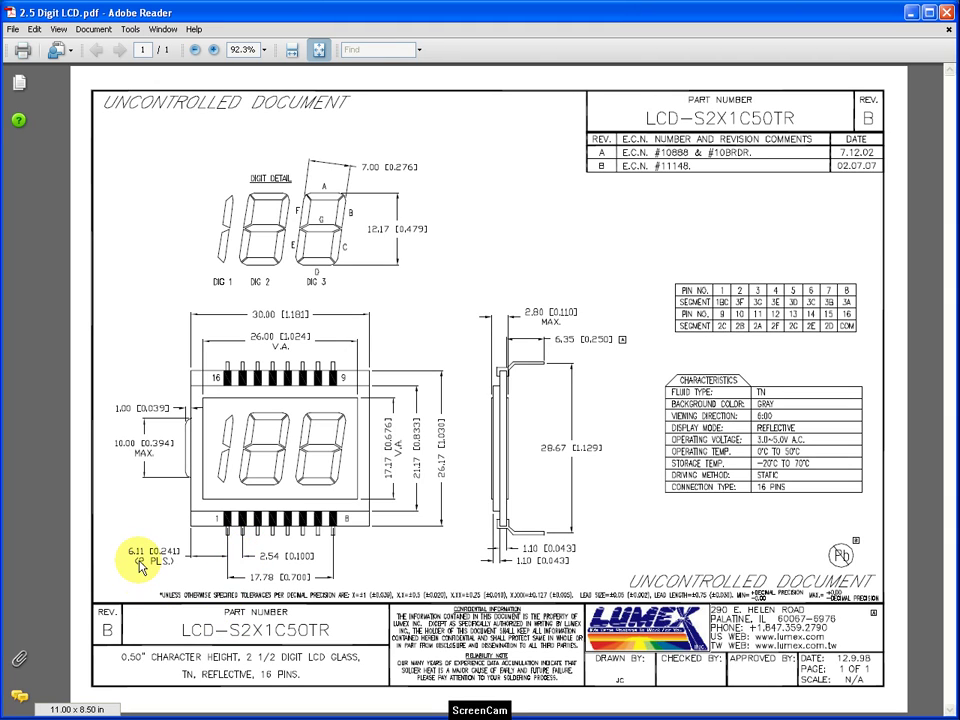
After checking the 2.54 mm pad pitch, return to the 2.5_DIG_LCD package editor
{"action": "key", "text": "alt+Tab"}
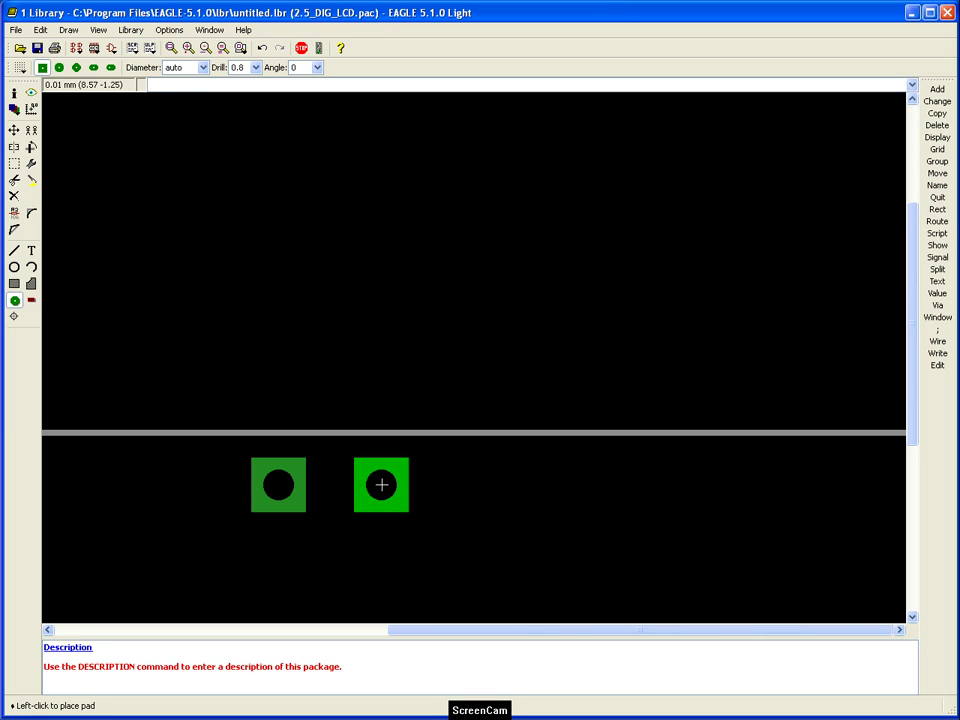
Zoom in and drop the second bottom-row pad just right of the first
{"action": "scroll", "coordinate": [382, 485], "scroll_direction": "up", "scroll_amount": 4}
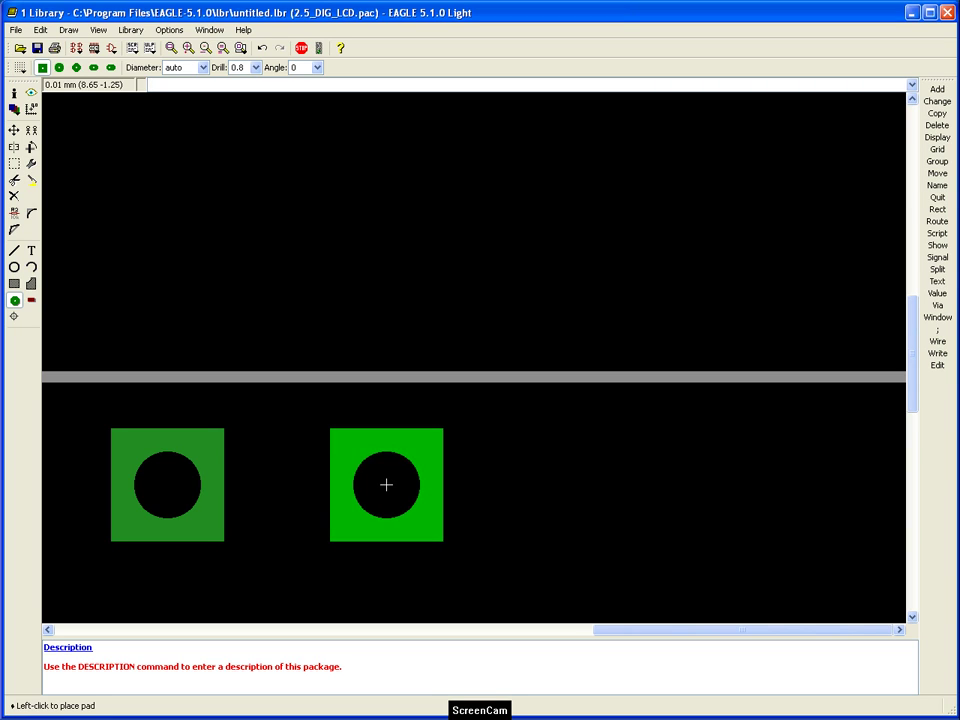
{"action": "left_click", "coordinate": [386, 484]}
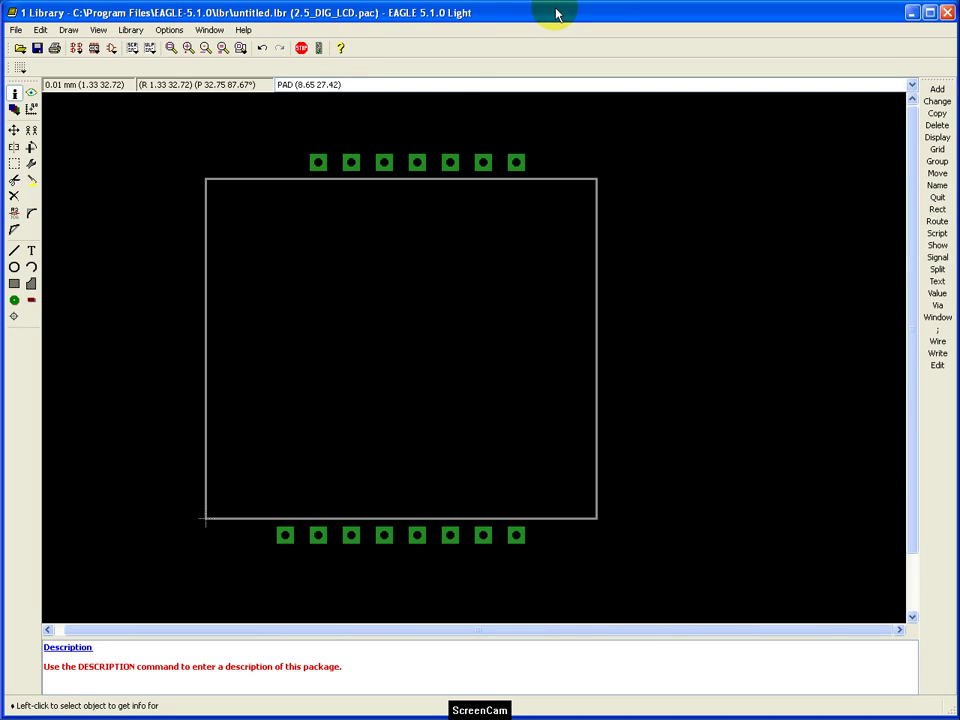
Add the eighth top-row pad at x -1.16 by editing the PAD command line
{"action": "key", "text": "BackSpace"}
{"action": "key", "text": "BackSpace"}
{"action": "key", "text": "BackSpace"}
{"action": "key", "text": "BackSpace"}
{"action": "type", "text": "-1.16"}
{"action": "key", "text": "Return"}
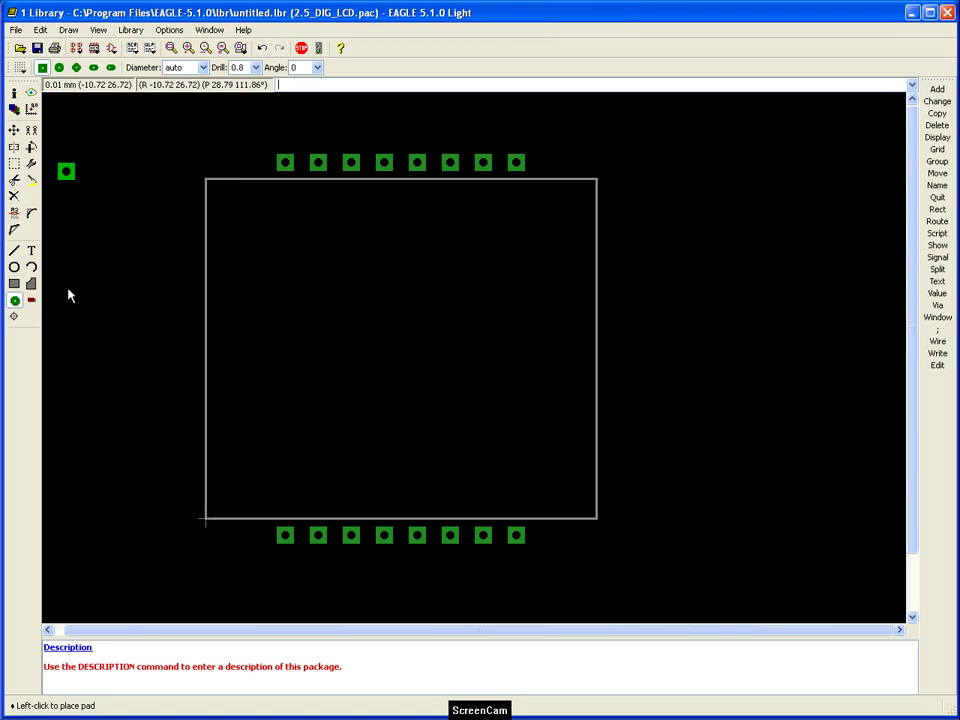
Create a '188' text label and set its size to 6.4516
{"action": "left_click", "coordinate": [33, 268]}
{"action": "left_click", "coordinate": [31, 254]}
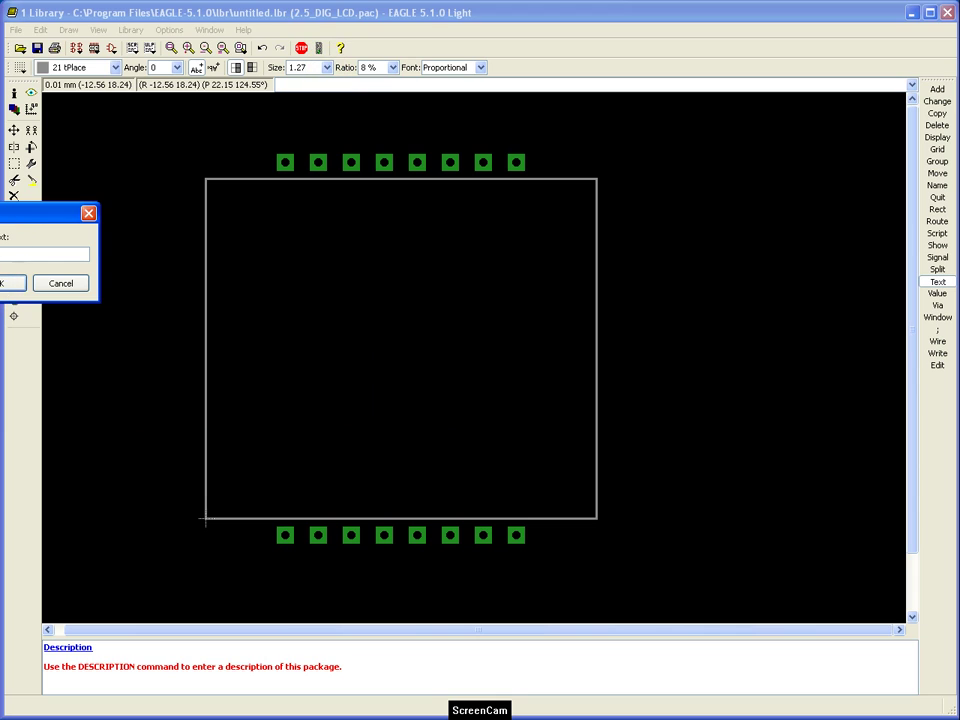
{"action": "left_click", "coordinate": [10, 283]}
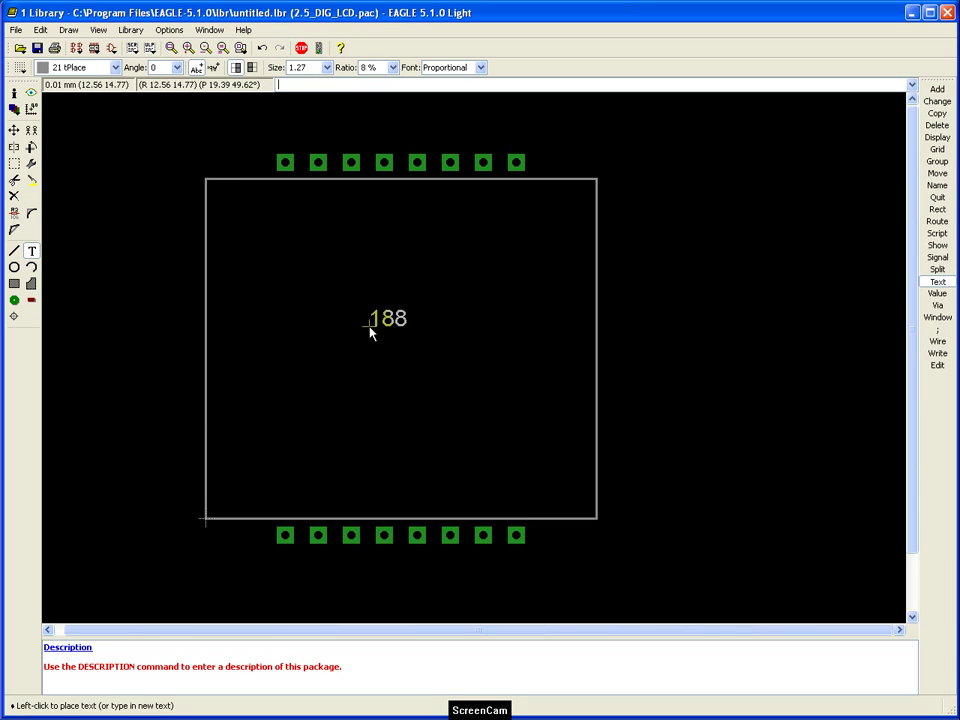
{"action": "left_click", "coordinate": [326, 67]}
{"action": "left_click", "coordinate": [330, 172]}
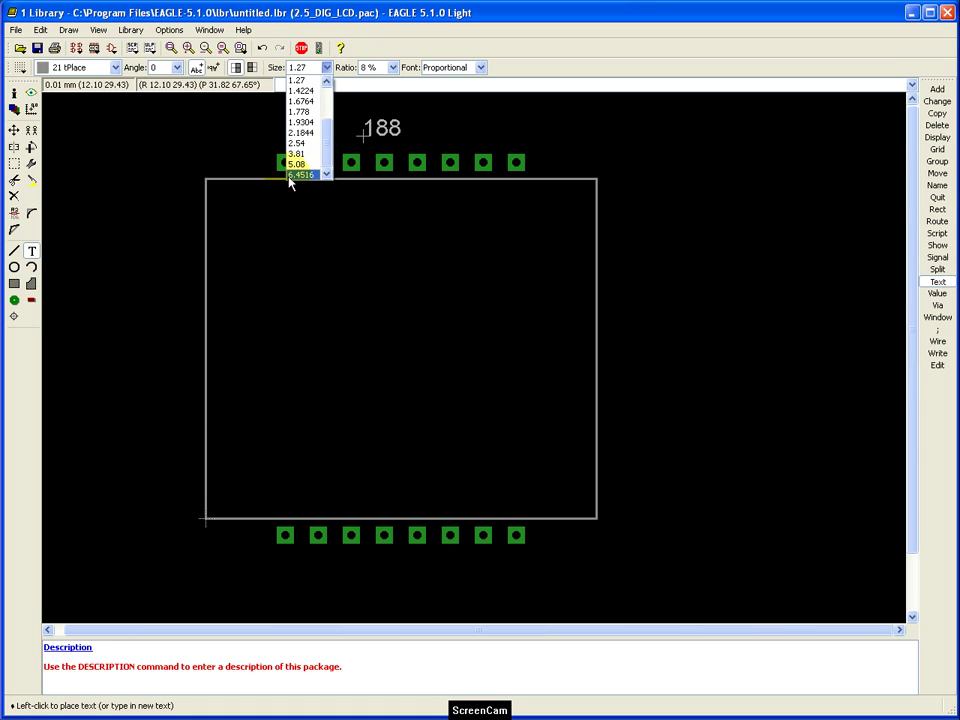
{"action": "left_click", "coordinate": [297, 175]}
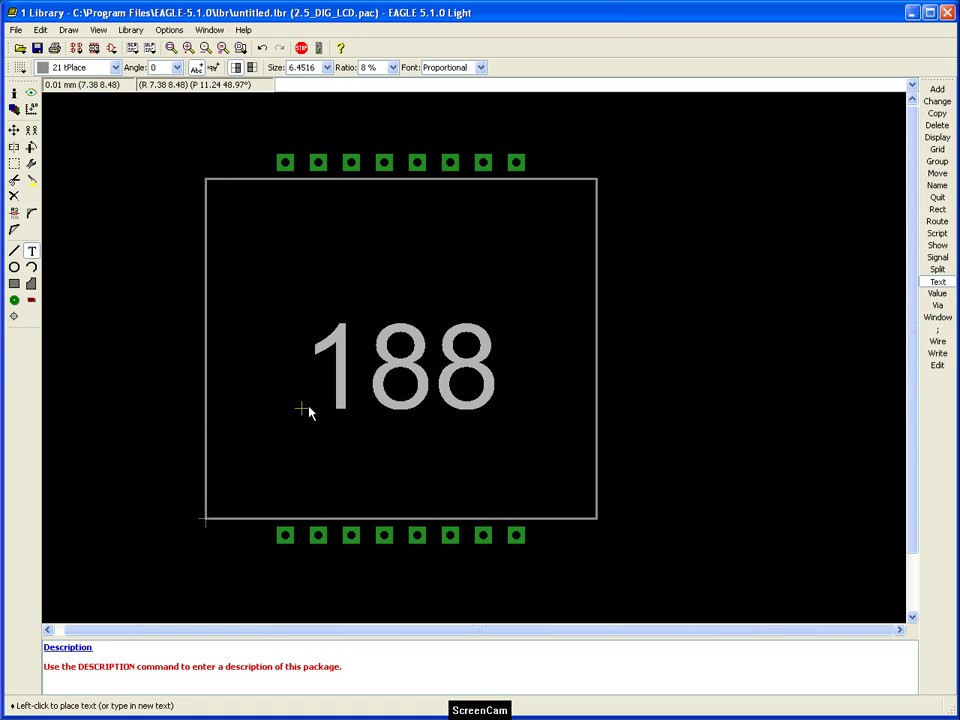
Place the 188 label inside the outline and compare the package with the datasheet
{"action": "left_click", "coordinate": [330, 378]}
{"action": "left_click", "coordinate": [15, 92]}
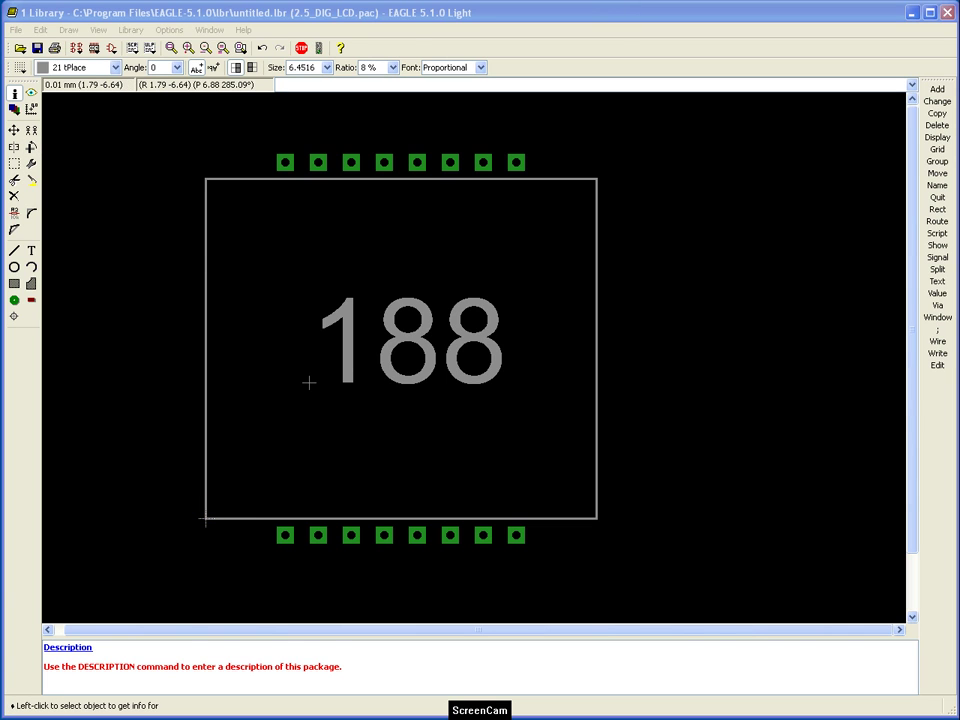
{"action": "key", "text": "alt+Tab"}
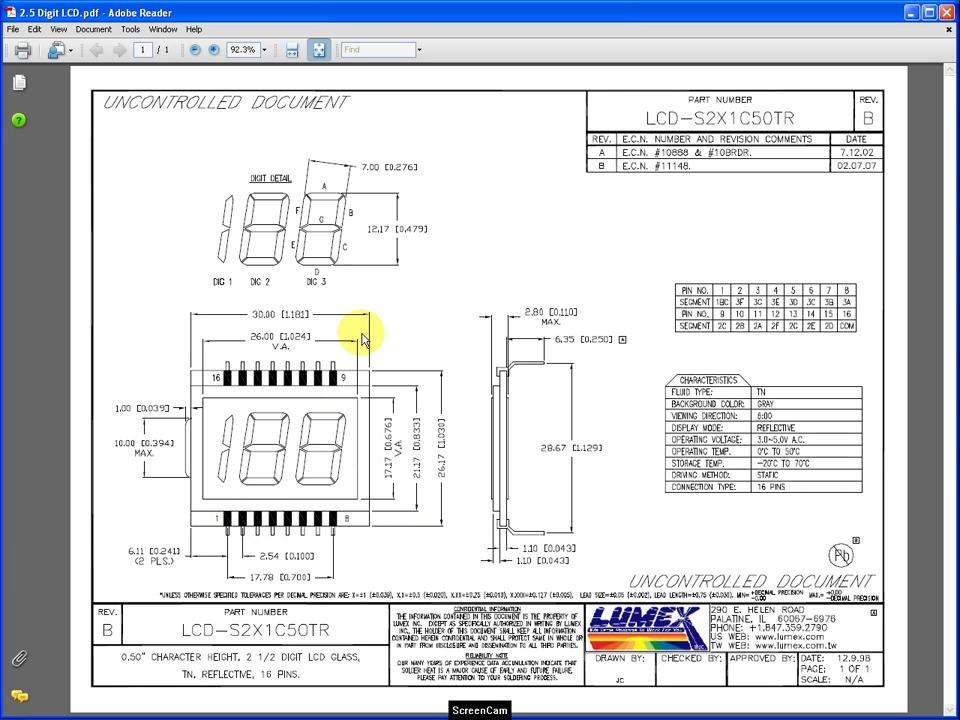
{"action": "key", "text": "alt+Tab"}
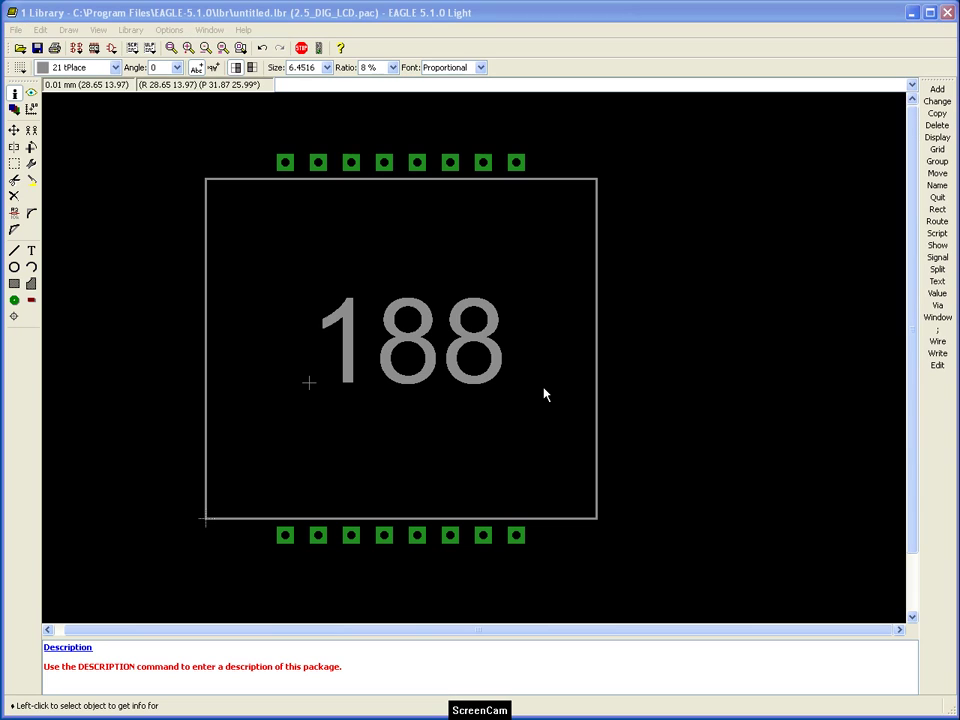